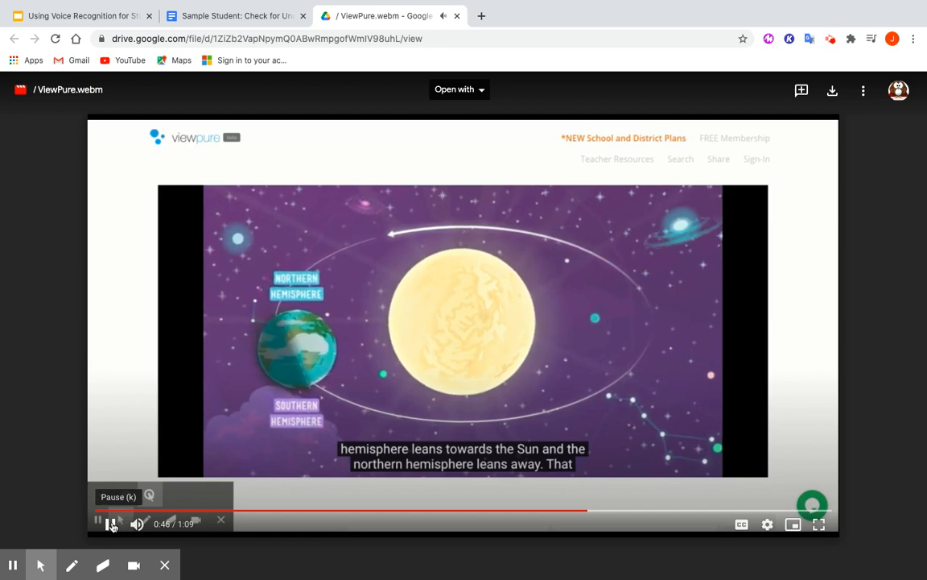
- Pause the ViewPure.webm seasons video and close it to return to the student's Check for Understanding document
click(112, 525)
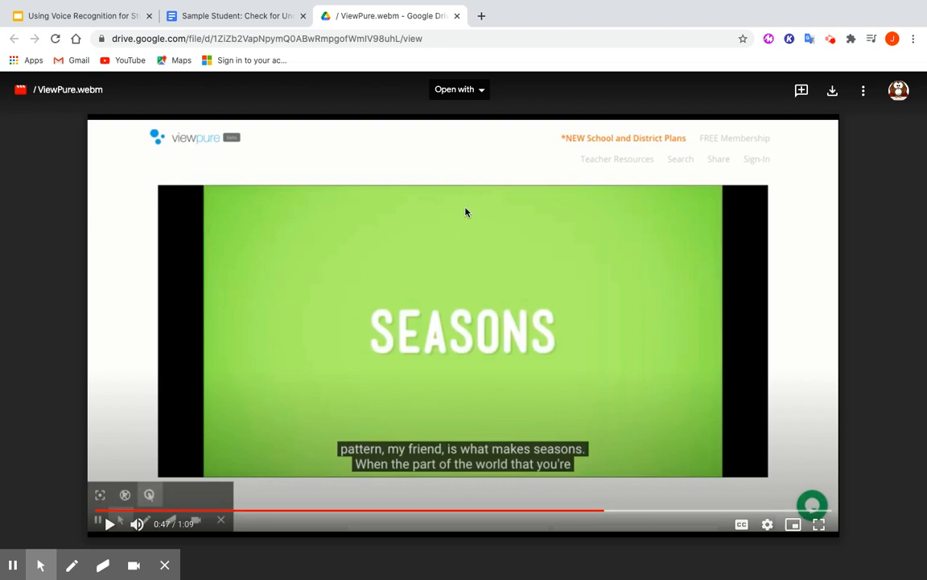
click(457, 16)
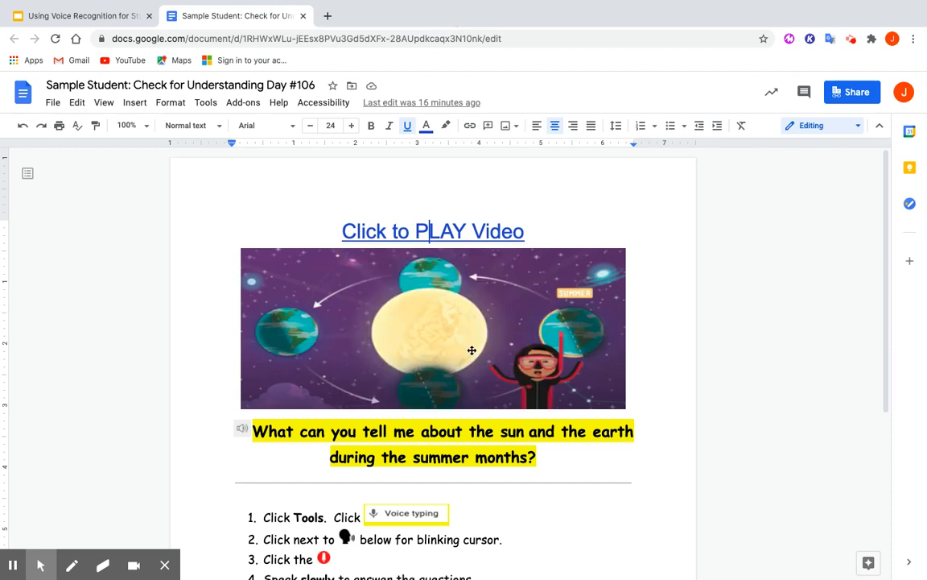
- Dictate the answer beside the speaking-head image with voice typing, from "As the Earth travels around the Sun" to "tilts on its axis", and stop recording
scroll(653, 338, down, 3)
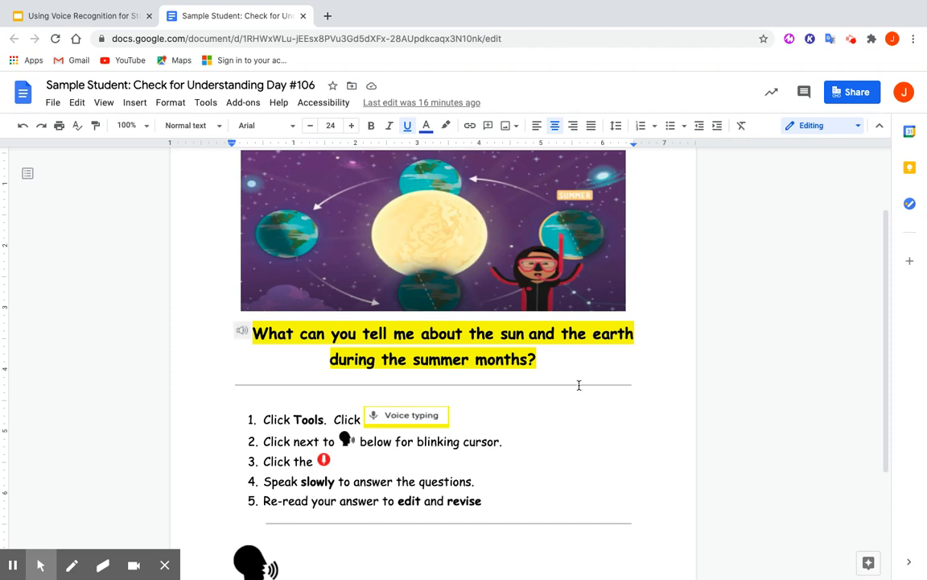
scroll(578, 385, down, 3)
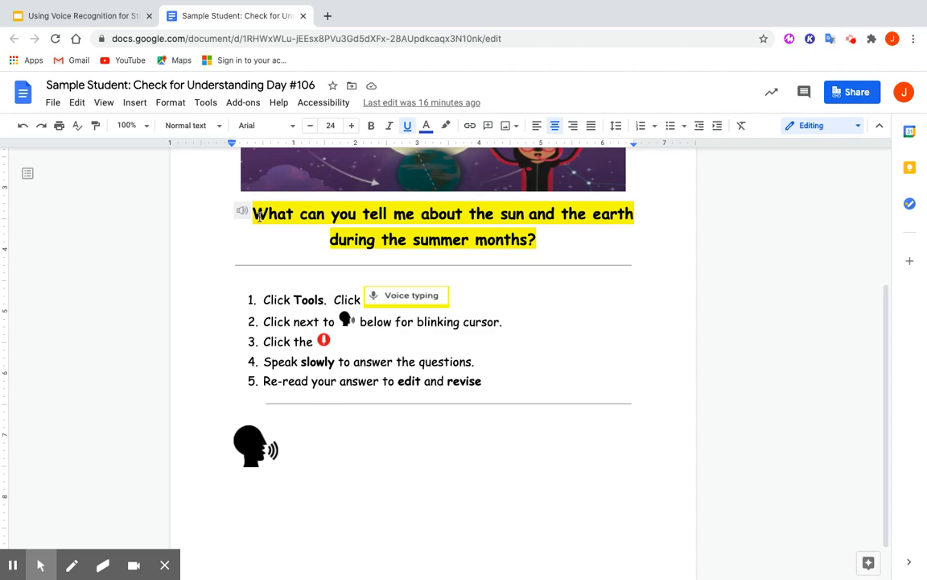
click(207, 103)
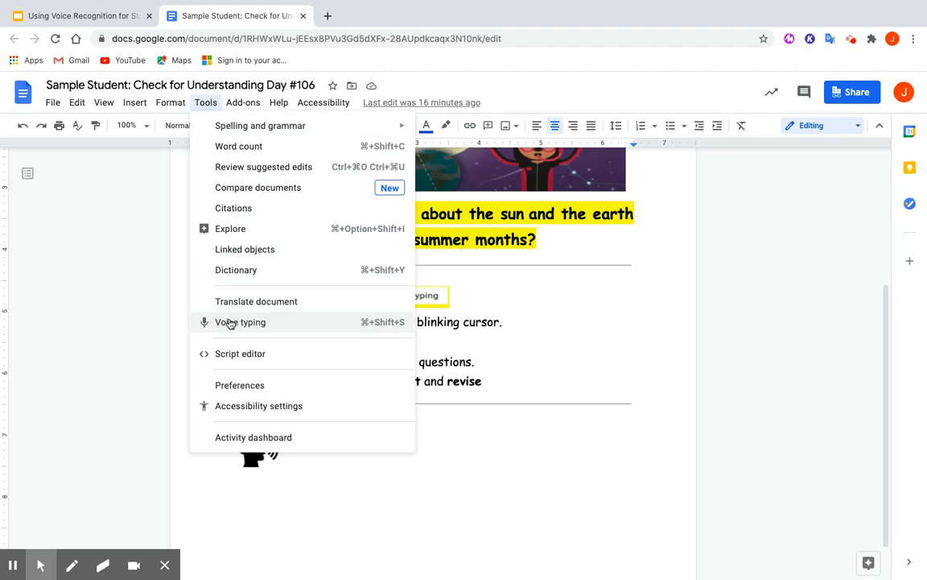
click(230, 323)
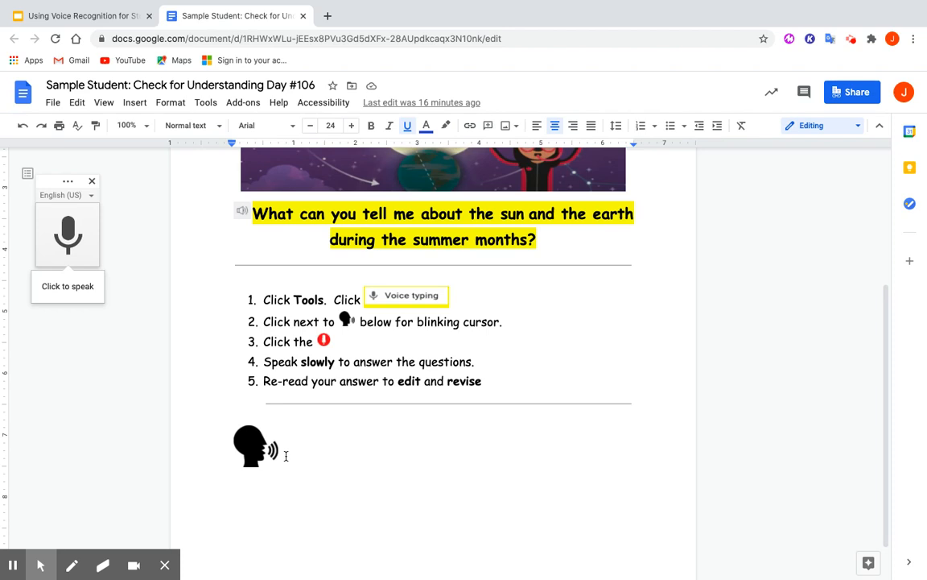
click(286, 455)
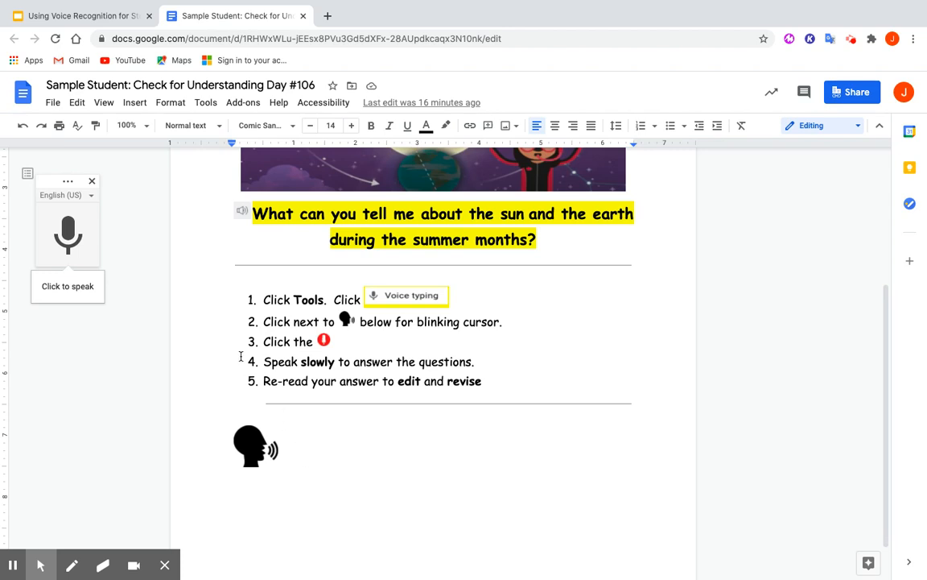
click(75, 245)
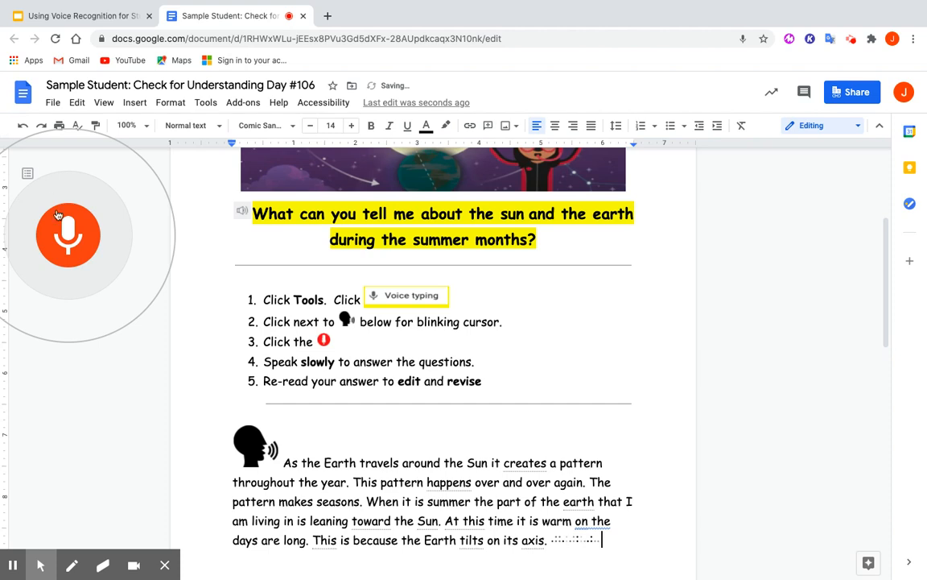
click(57, 214)
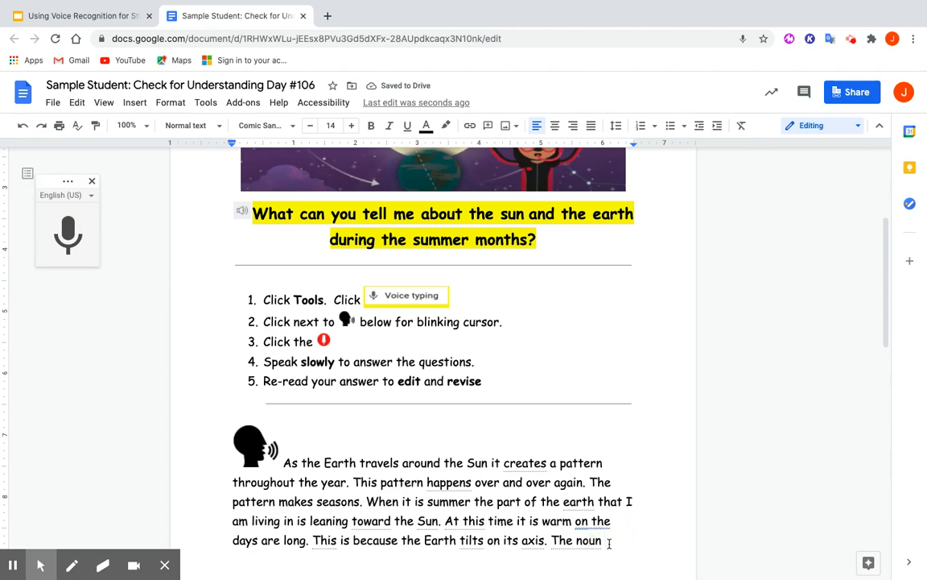
- Delete the stray words "The noun" at the end of the dictated answer
key(BackSpace)
key(BackSpace)
key(BackSpace)
key(BackSpace)
key(BackSpace)
key(BackSpace)
key(BackSpace)
key(BackSpace)
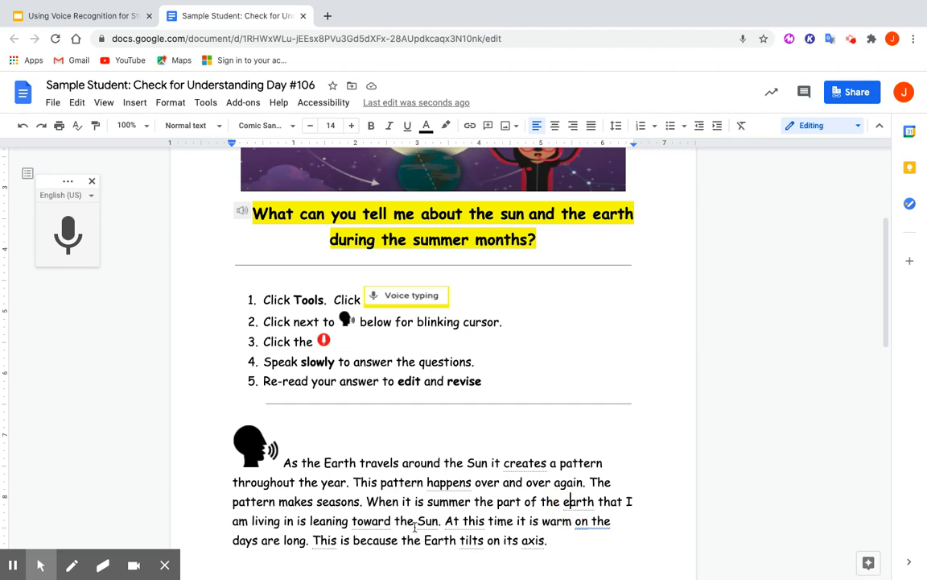
- Capitalize "Earth" in "the part of the earth" and add a comma after "At this time" in the dictated answer
key(BackSpace)
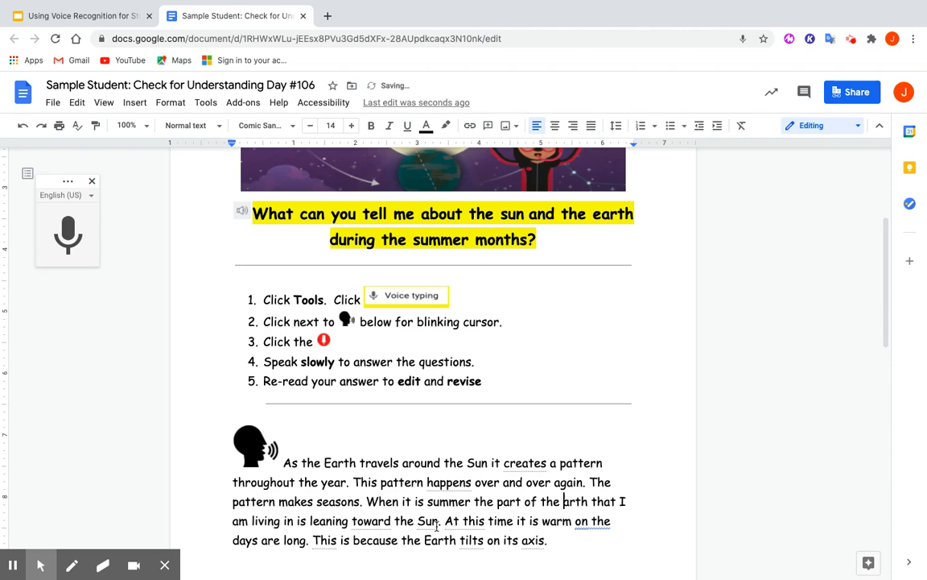
text(E)
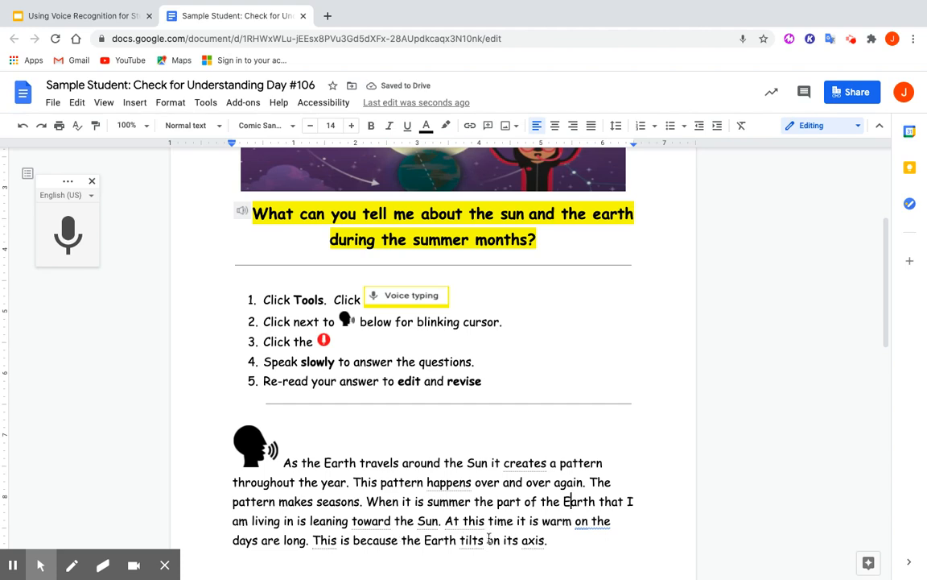
click(514, 521)
text(,)
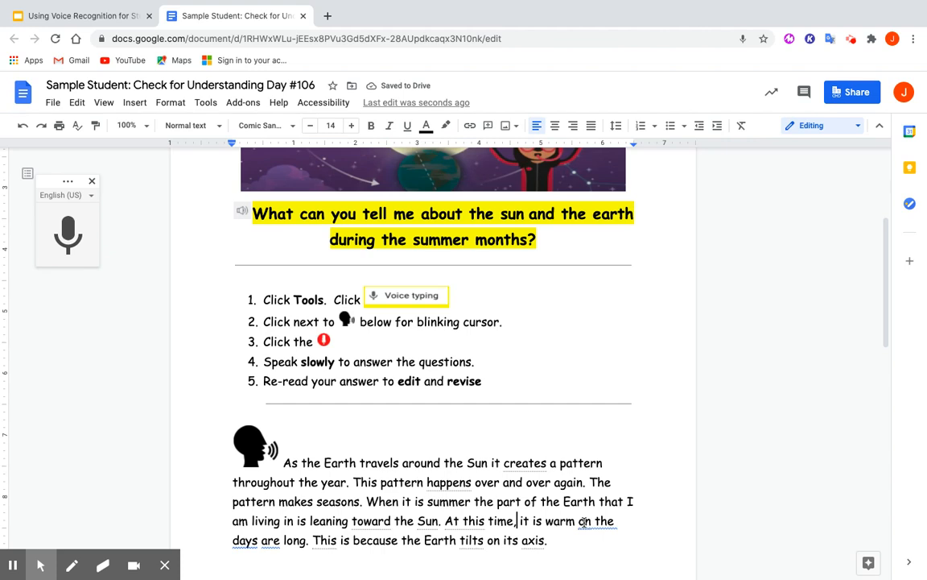
- Change "on" to "and" in "it is warm on the days are long" and look over the whole worksheet
click(584, 521)
text(nd)
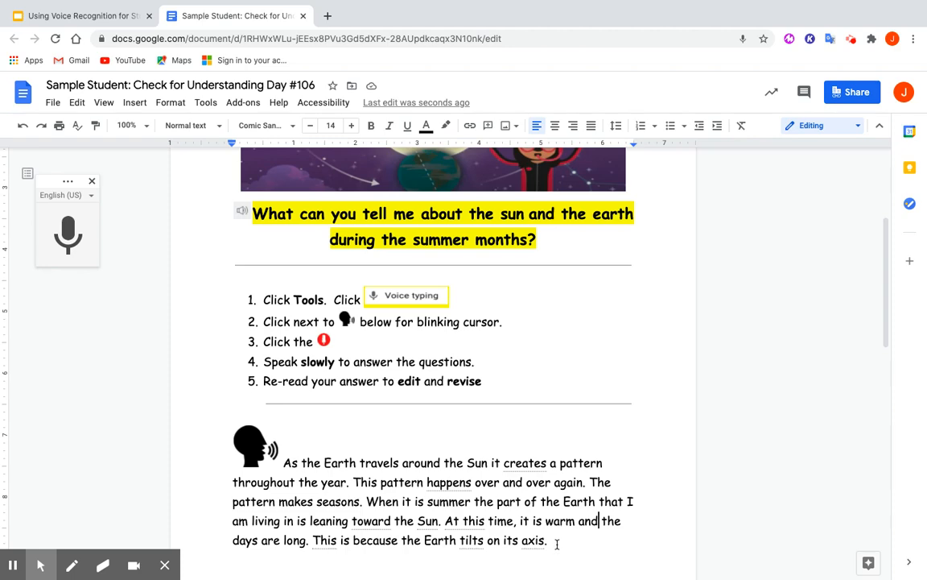
scroll(556, 489, down, 1)
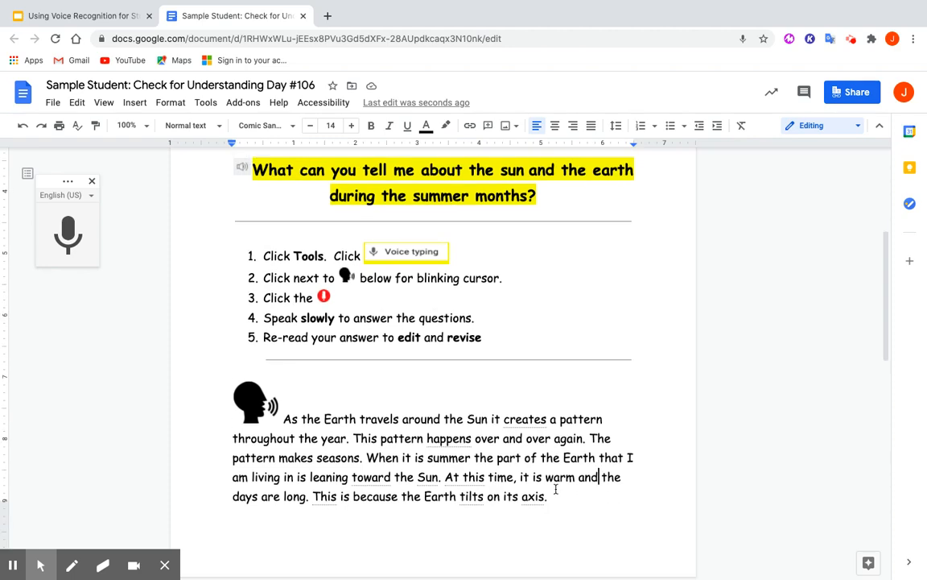
scroll(556, 491, up, 3)
scroll(556, 488, down, 5)
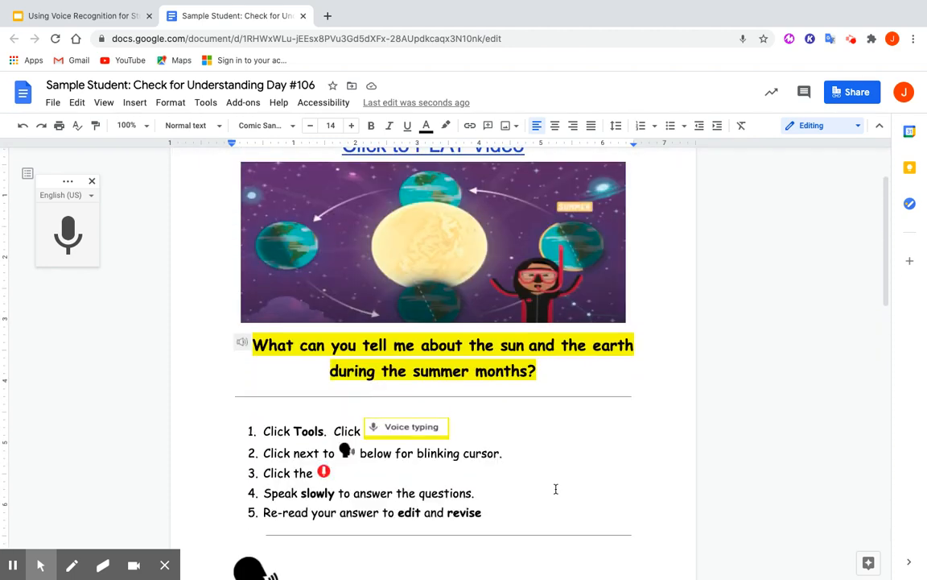
scroll(556, 489, down, 1)
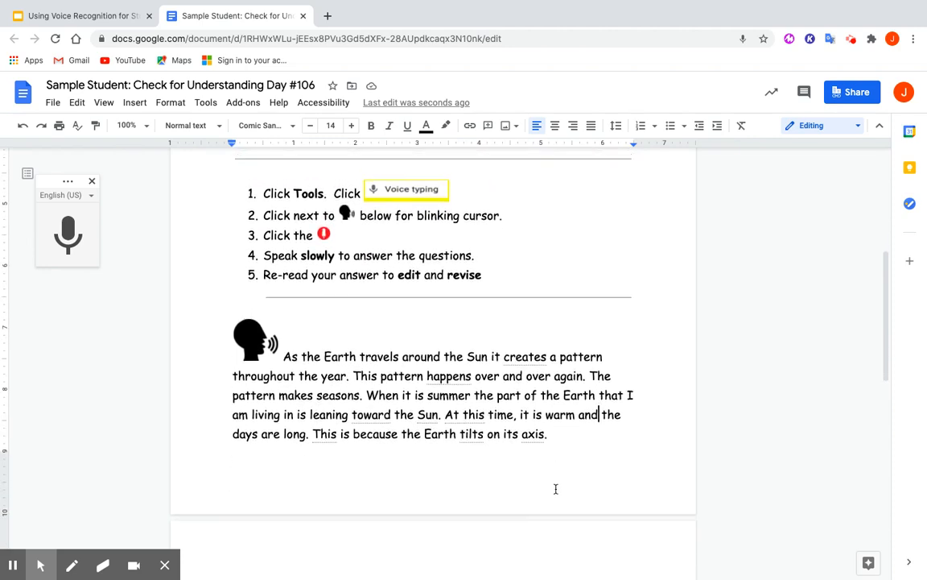
scroll(555, 488, up, 4)
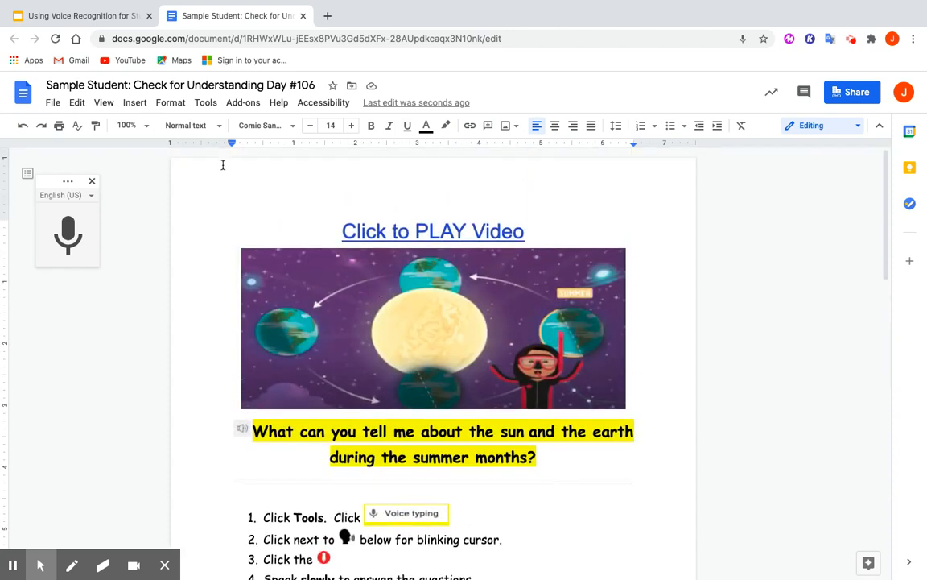
- Switch back to the voice recognition slide deck and present the "Choose one" slide, slide 9
click(106, 18)
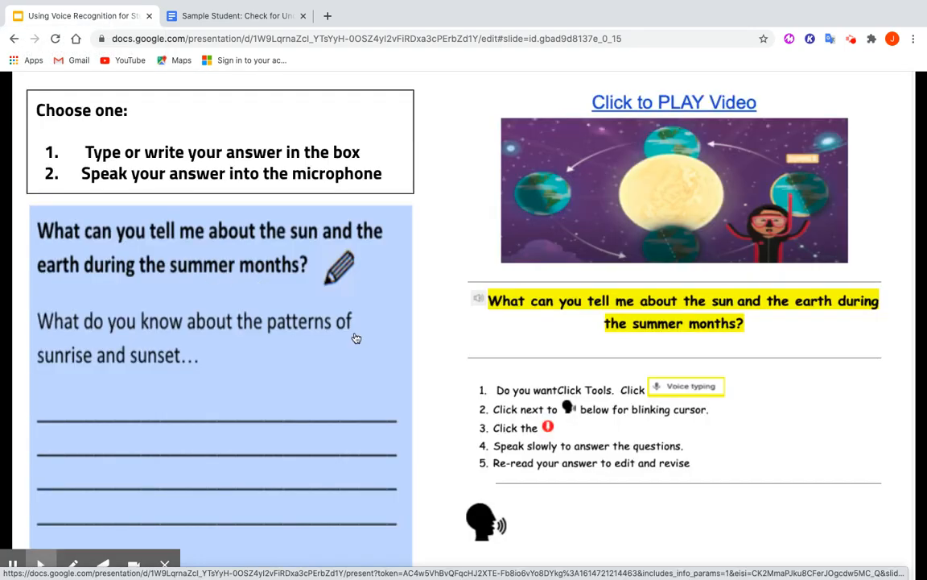
click(206, 379)
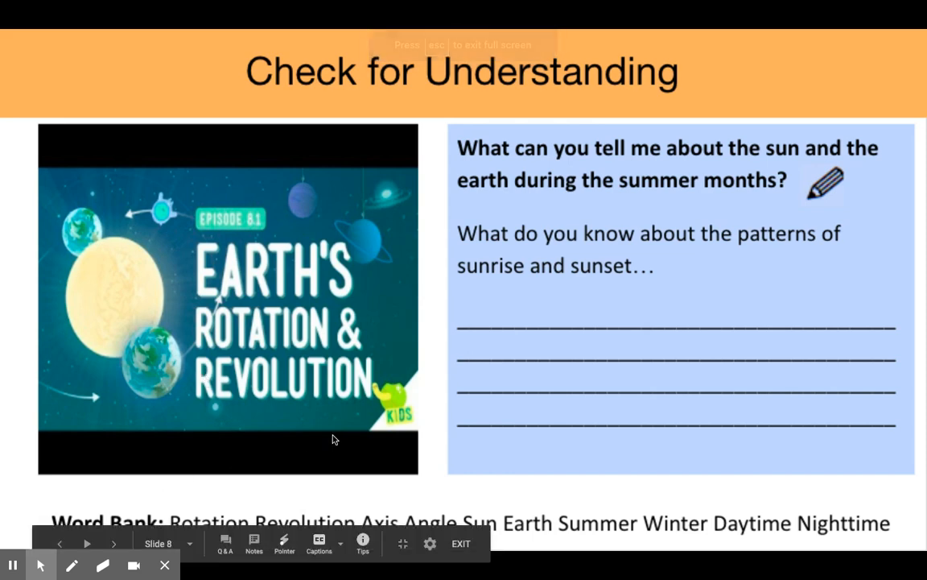
click(491, 424)
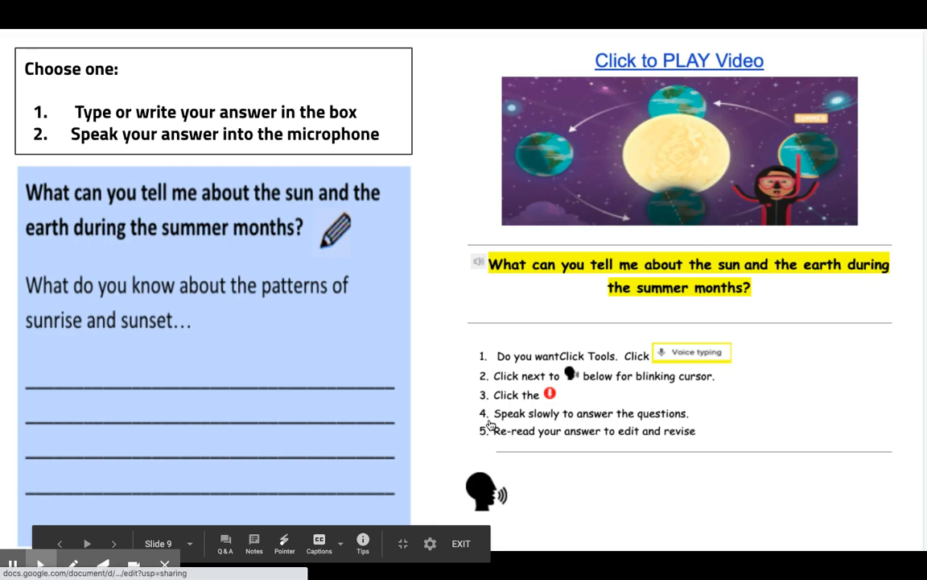